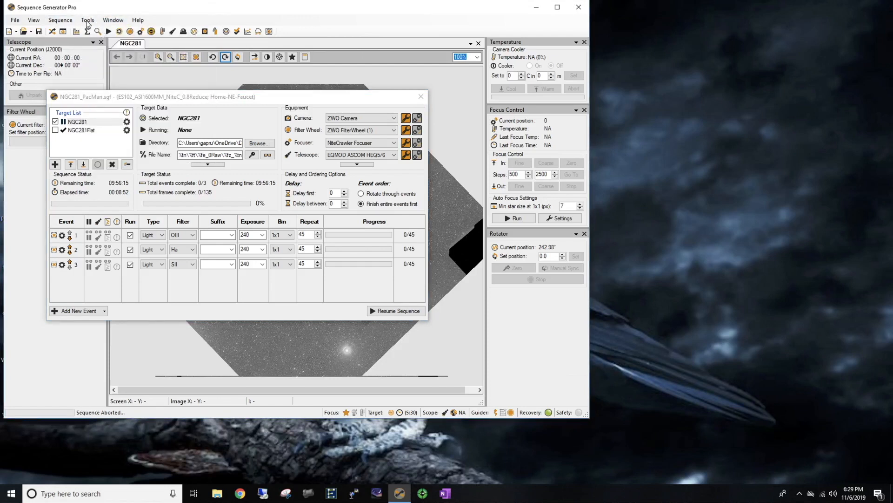
- Load the ES102_ASI1600MM_NiteC_0.8Reduce equipment profile and accept its PHD2 auto guider connection settings with the 50mm scope-zwo290 profile
{"action": "left_click", "coordinate": [87, 21]}
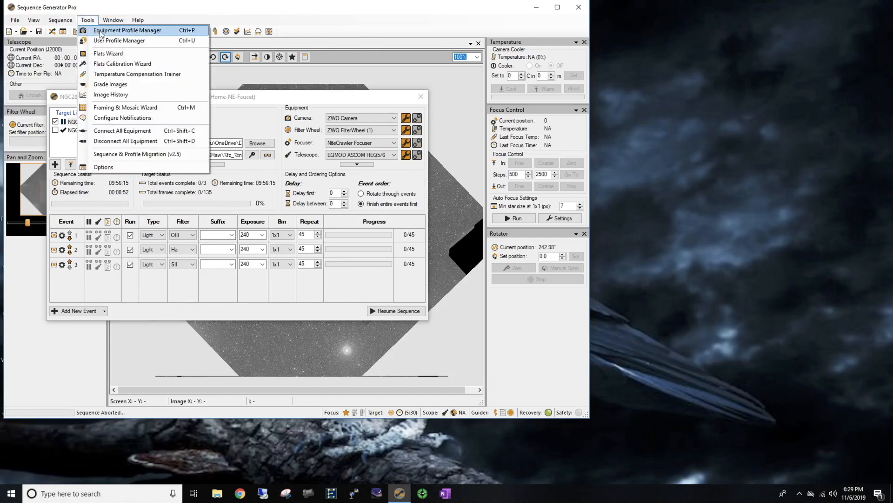
{"action": "left_click", "coordinate": [100, 34]}
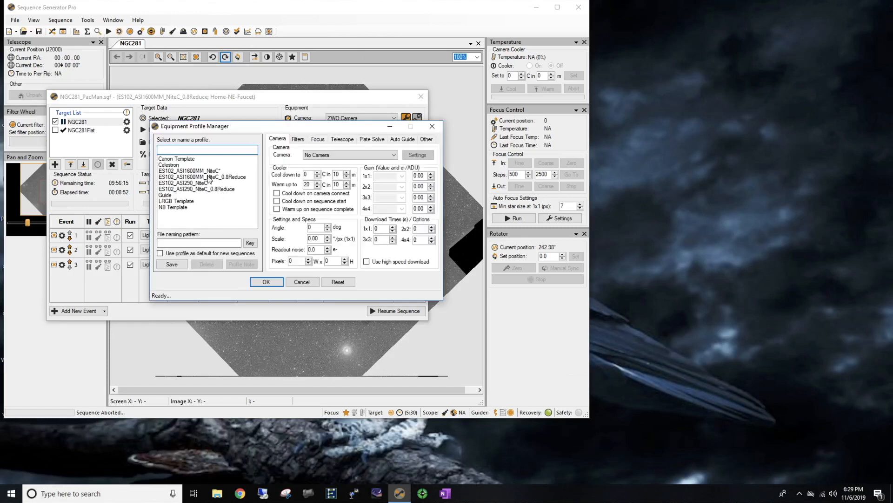
{"action": "left_click", "coordinate": [210, 177]}
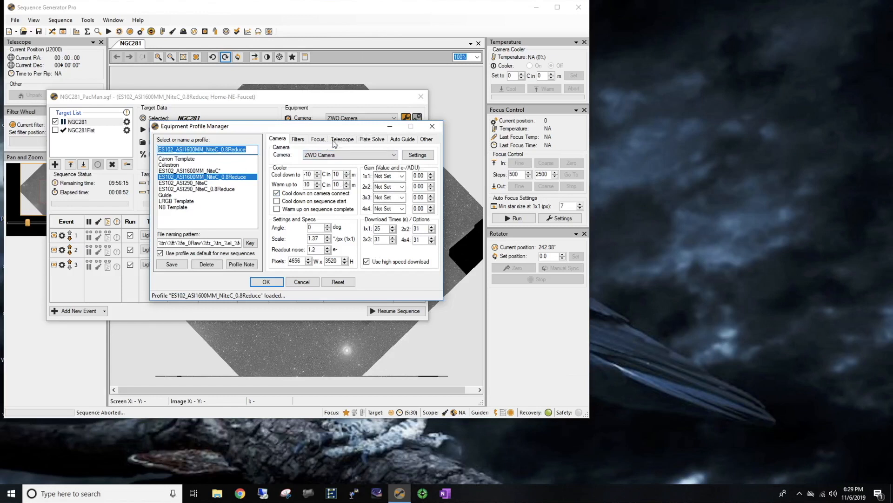
{"action": "left_click", "coordinate": [367, 141]}
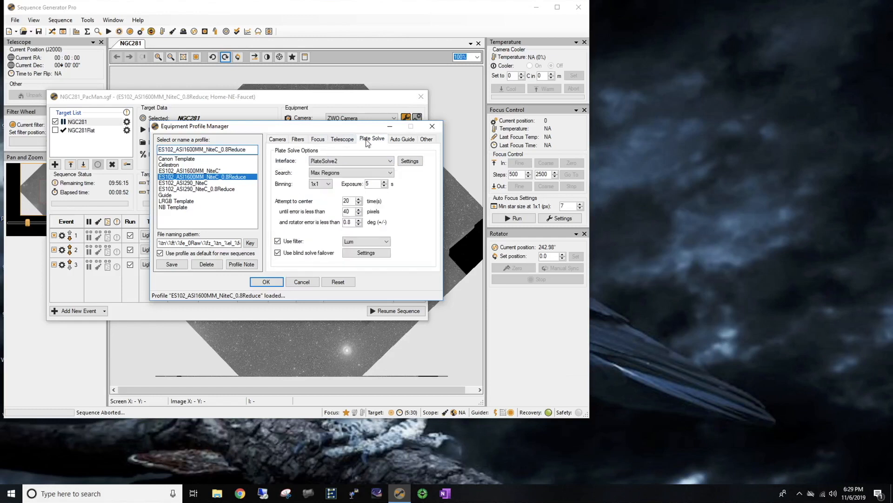
{"action": "left_click", "coordinate": [403, 140]}
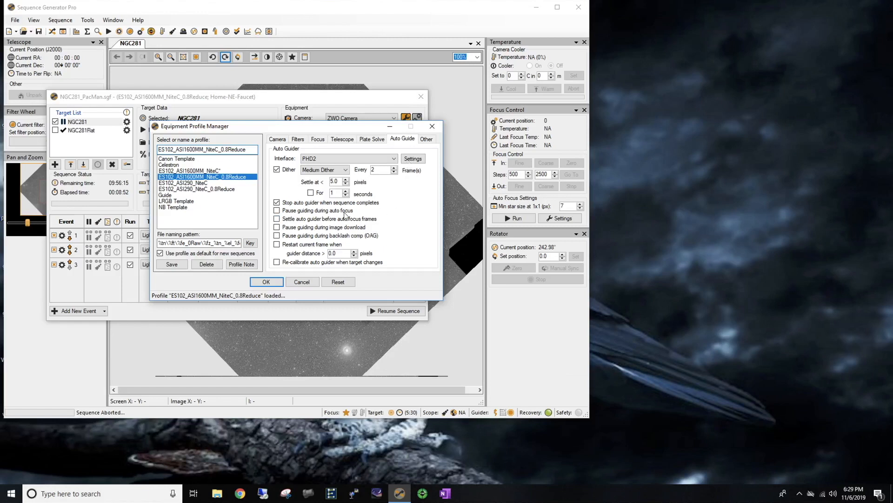
{"action": "left_click", "coordinate": [414, 160]}
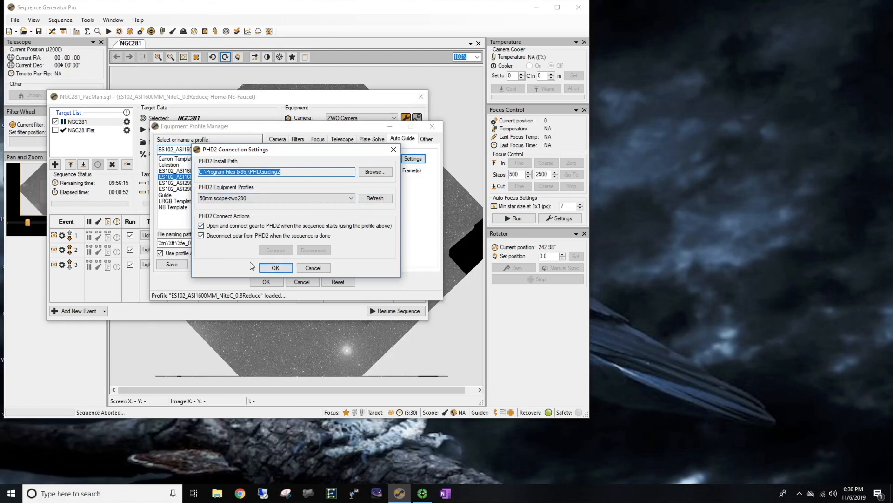
{"action": "left_click", "coordinate": [275, 268]}
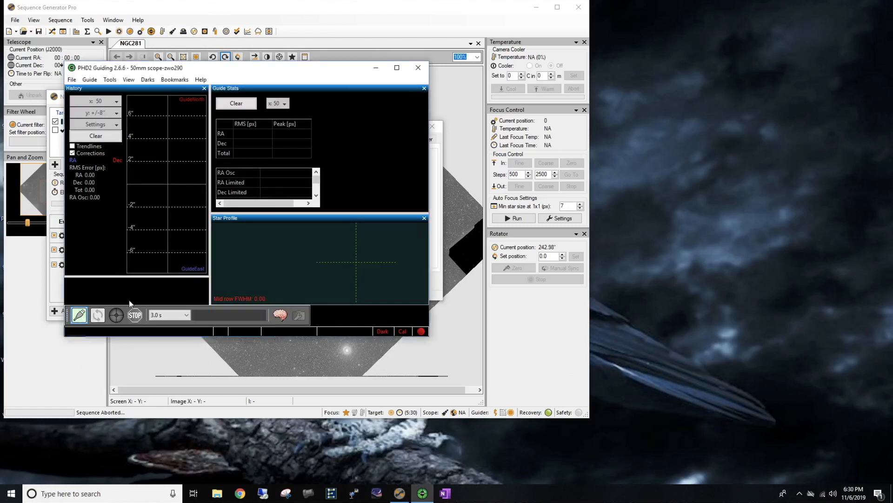
- Switch to PHD2, review the camera and mount in its Connect Equipment dialog, and close PHD2
{"action": "left_click", "coordinate": [80, 318]}
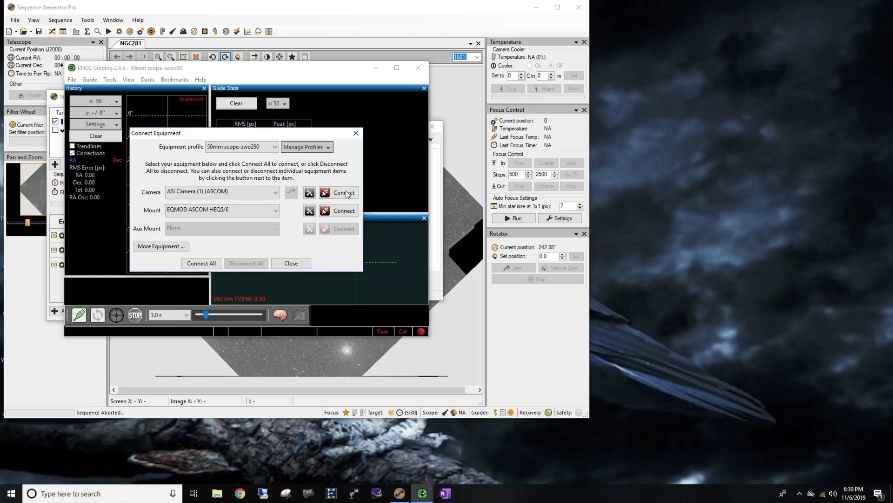
{"action": "left_click", "coordinate": [201, 264]}
{"action": "left_click", "coordinate": [291, 263]}
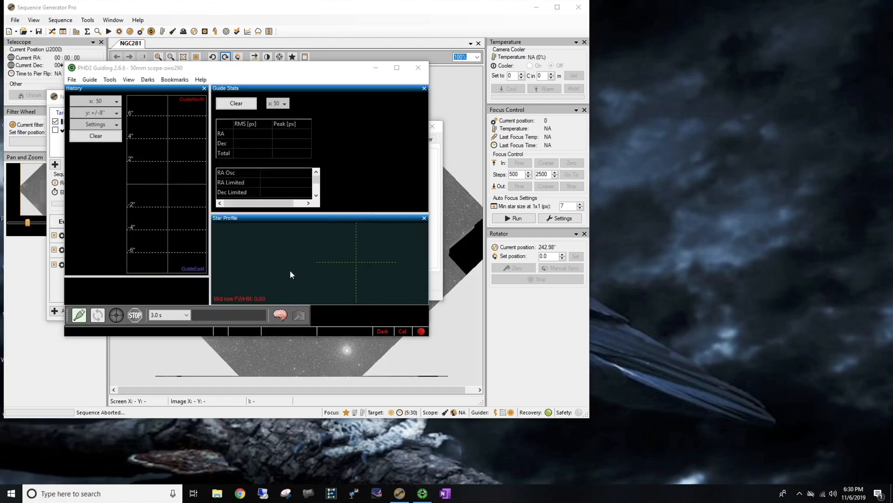
{"action": "left_click", "coordinate": [418, 70]}
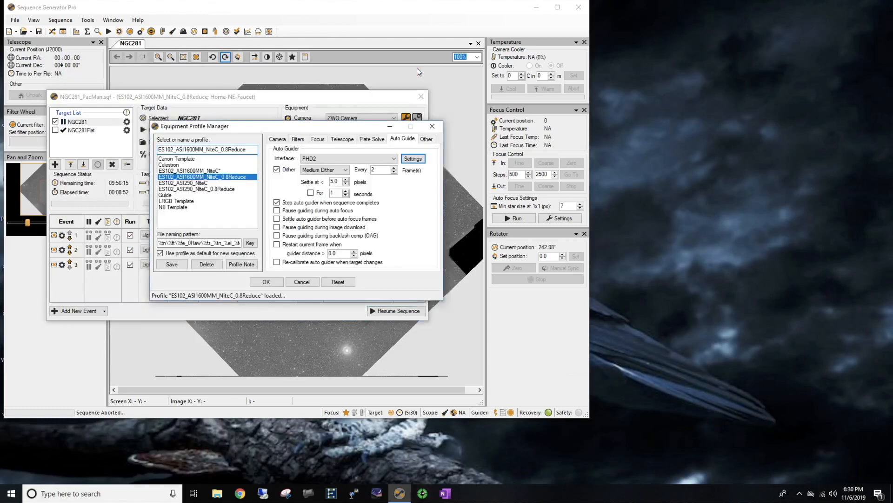
- Save the ES102_ASI1600MM_NiteC_0.8Reduce equipment profile and close the profile manager
{"action": "left_click", "coordinate": [171, 265]}
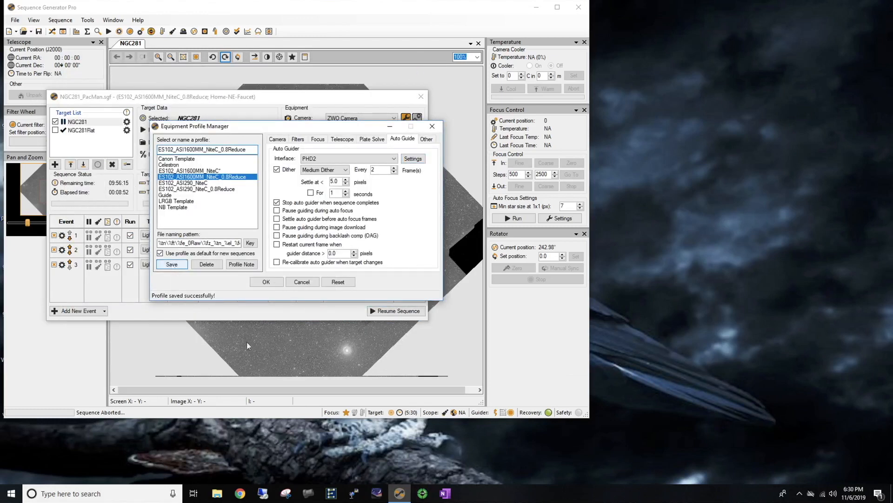
{"action": "left_click", "coordinate": [267, 282]}
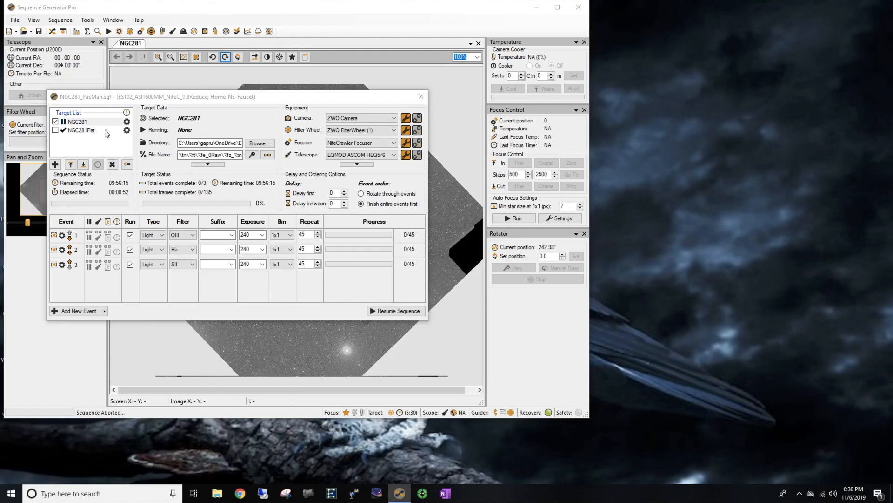
- Connect the ZWO camera, filter wheel, NiteCrawler focuser and EQMOD telescope, and minimize the EQMOD window
{"action": "left_click", "coordinate": [418, 119]}
{"action": "left_click", "coordinate": [296, 251]}
{"action": "left_click", "coordinate": [417, 131]}
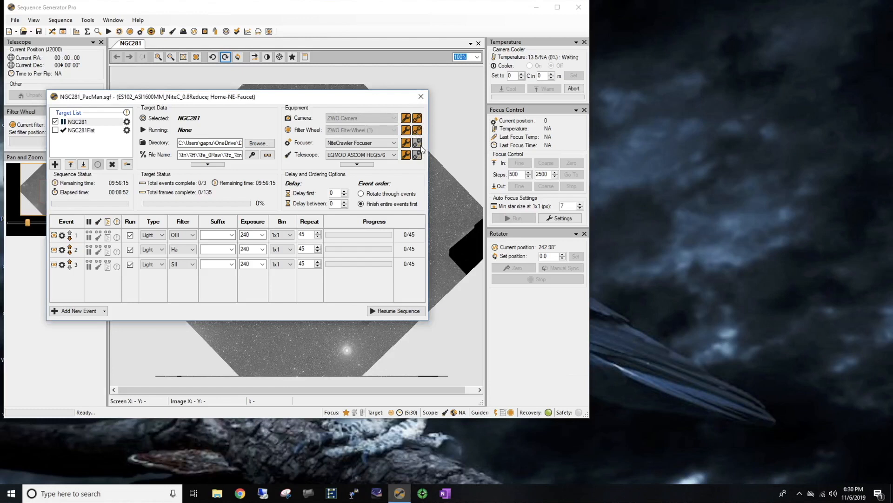
{"action": "left_click", "coordinate": [418, 143]}
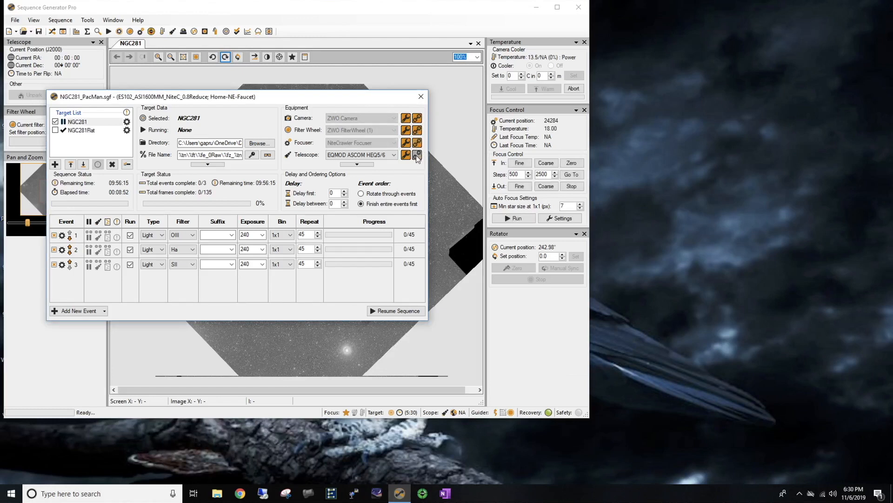
{"action": "left_click", "coordinate": [417, 155]}
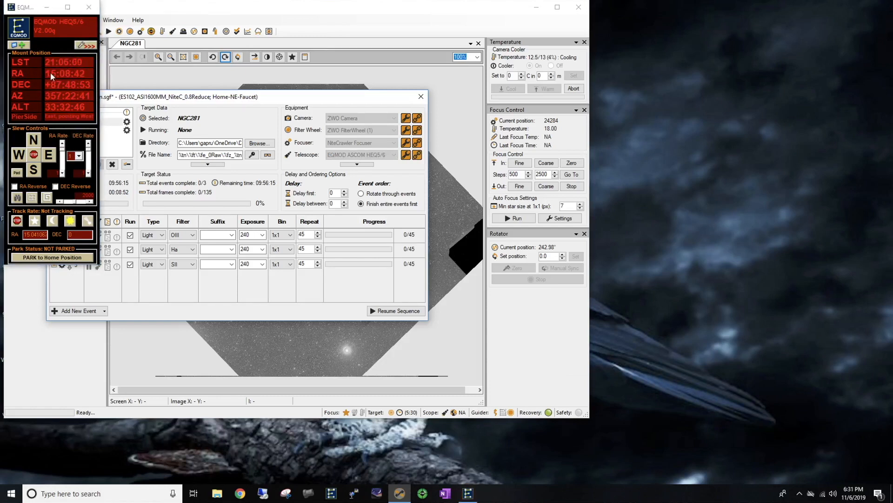
{"action": "left_click", "coordinate": [46, 7]}
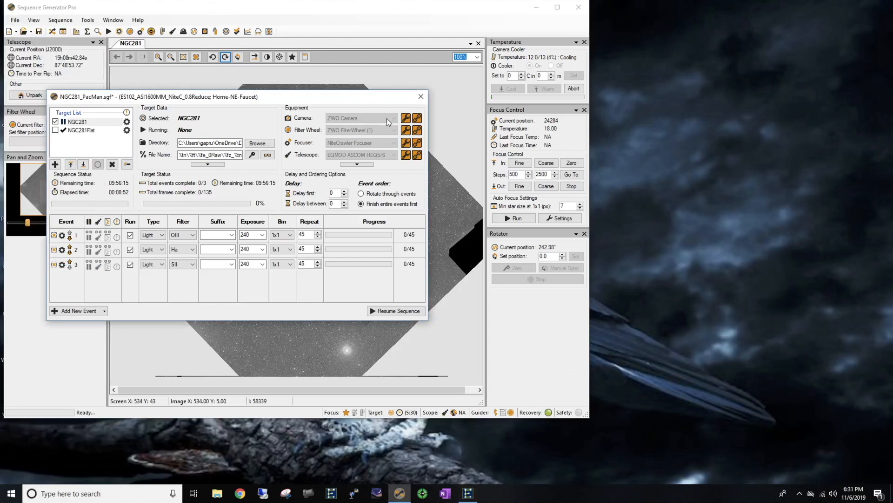
- Expand the additional equipment, connect the NiteCrawler Rotator and collapse the extra devices again
{"action": "left_click", "coordinate": [357, 164]}
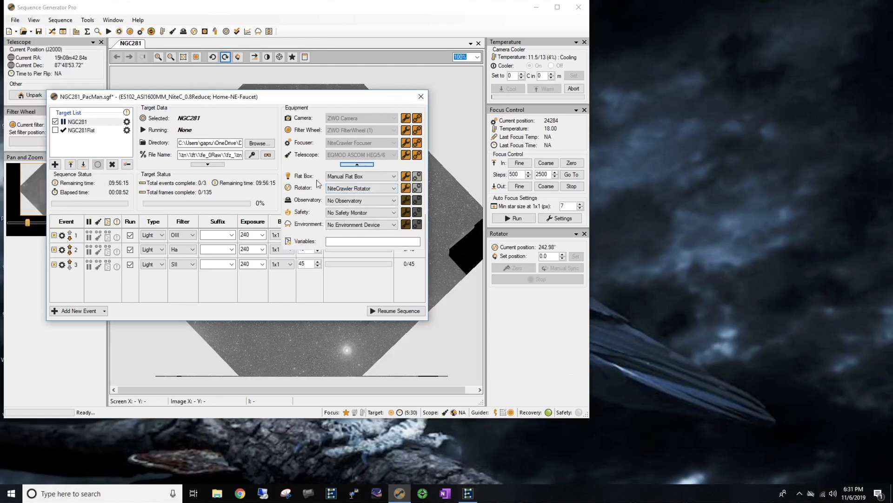
{"action": "left_click", "coordinate": [417, 189]}
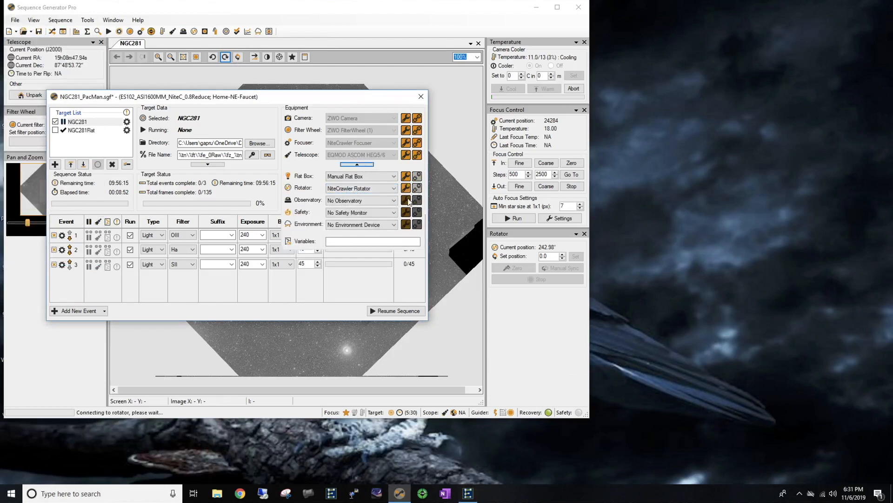
{"action": "left_click", "coordinate": [358, 164]}
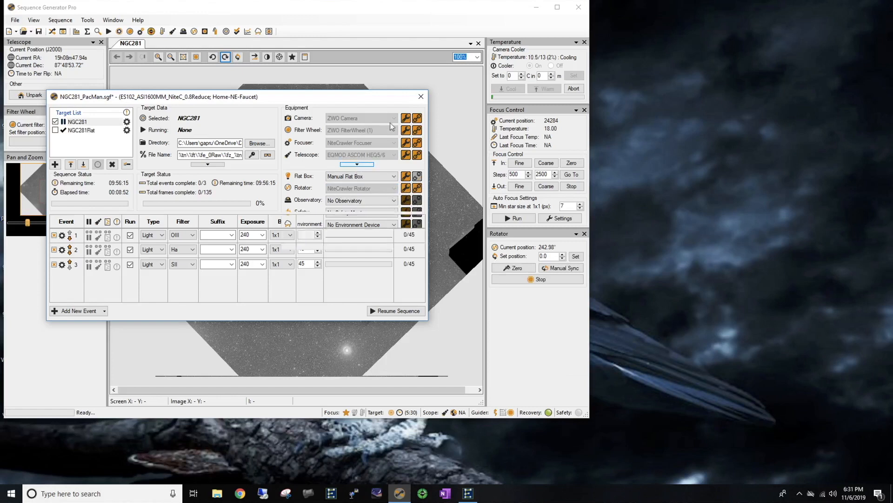
- Open the target settings for NGC281
{"action": "left_click", "coordinate": [128, 124]}
{"action": "left_click", "coordinate": [128, 124]}
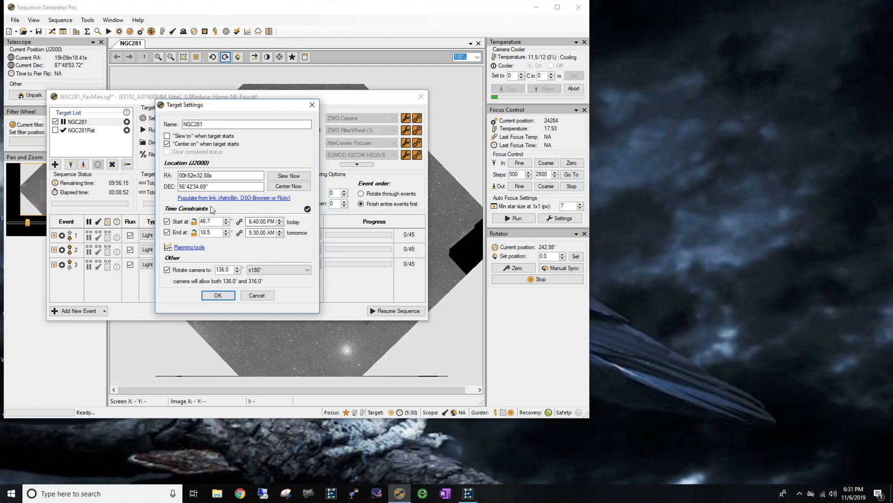
- Try setting NGC281's start time to 5:17 AM on the planning tools' altitude chart
{"action": "left_click", "coordinate": [188, 250]}
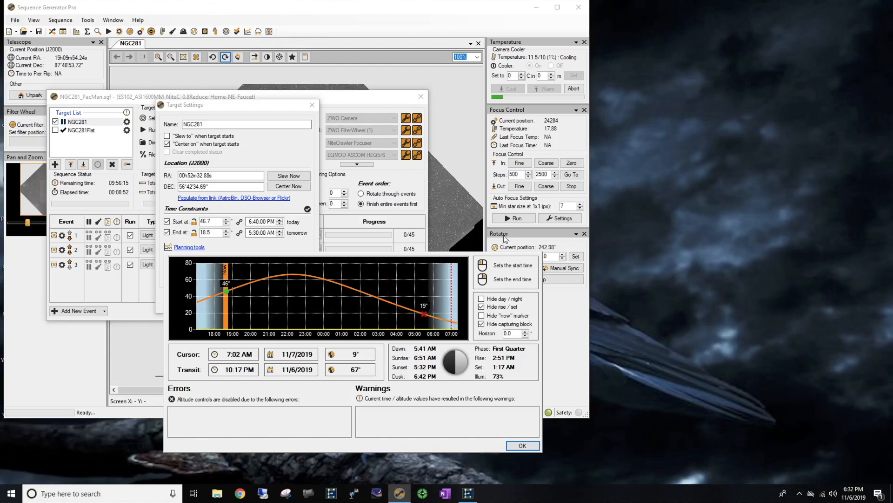
{"action": "left_click", "coordinate": [421, 313]}
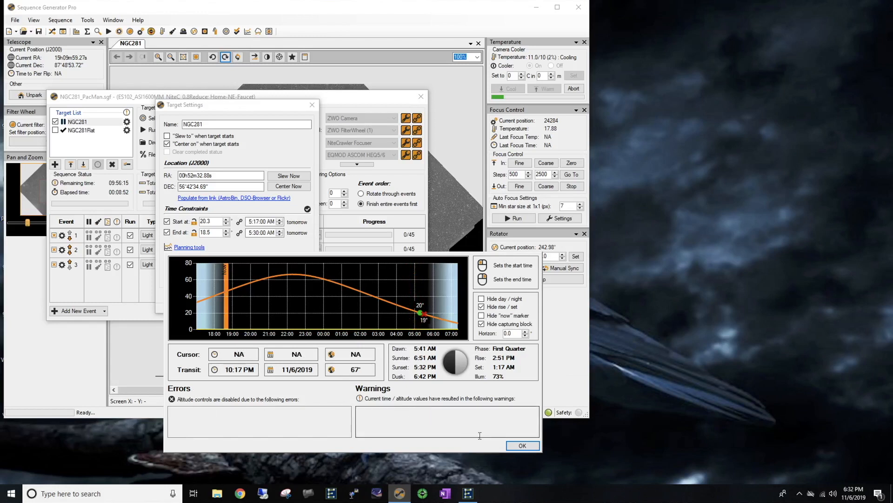
{"action": "left_click", "coordinate": [512, 446]}
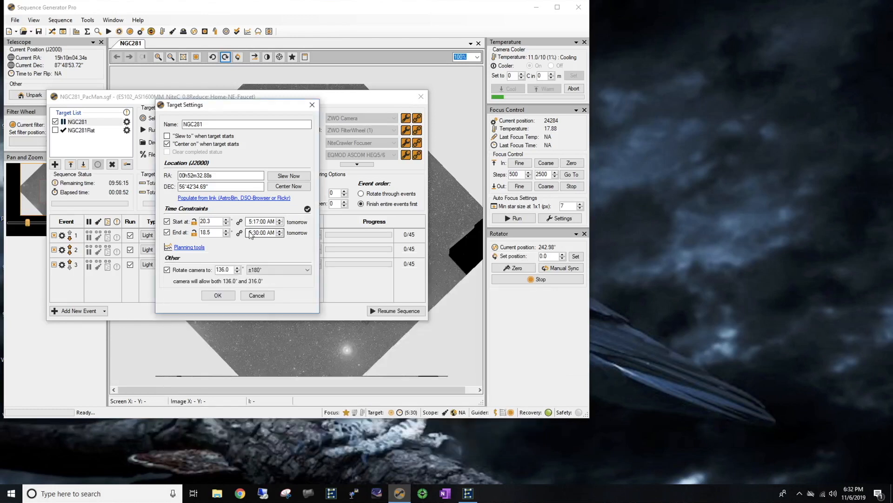
- Set NGC281's end time constraint to 4:00:00 AM
{"action": "left_click", "coordinate": [250, 233]}
{"action": "type", "text": "4"}
{"action": "left_click", "coordinate": [279, 234]}
{"action": "left_click", "coordinate": [280, 234]}
{"action": "left_click", "coordinate": [280, 234]}
{"action": "left_click", "coordinate": [280, 234]}
{"action": "left_click", "coordinate": [279, 235]}
{"action": "left_click", "coordinate": [279, 235]}
{"action": "left_click", "coordinate": [279, 235]}
{"action": "left_click", "coordinate": [280, 234]}
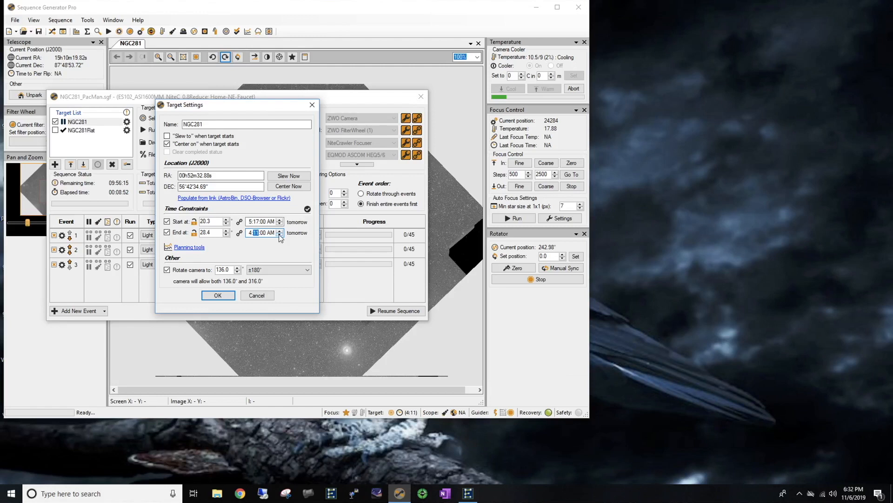
{"action": "left_click", "coordinate": [279, 234]}
{"action": "left_click", "coordinate": [280, 234]}
- Set NGC281's start time constraint to 6:40:00 PM
{"action": "left_click", "coordinate": [270, 222]}
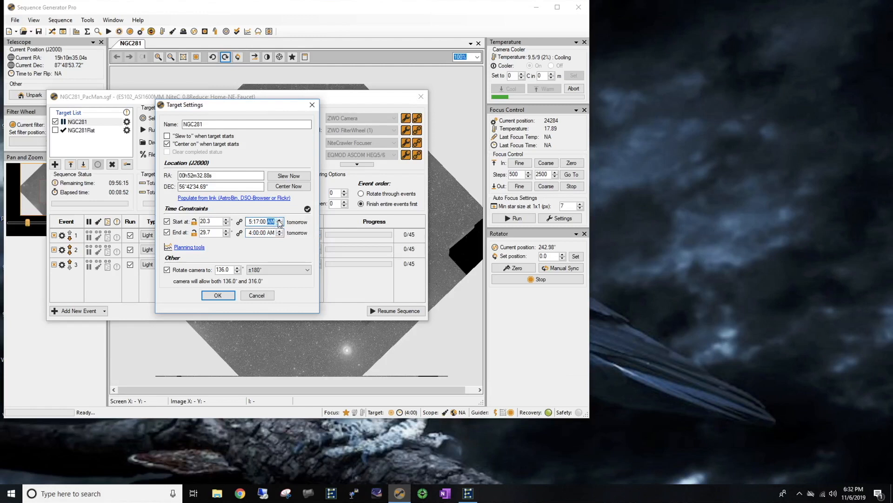
{"action": "left_click", "coordinate": [279, 220]}
{"action": "left_click", "coordinate": [251, 221]}
{"action": "type", "text": "6"}
{"action": "left_click", "coordinate": [279, 220]}
{"action": "left_click", "coordinate": [280, 219]}
{"action": "left_click", "coordinate": [279, 219]}
{"action": "left_click", "coordinate": [280, 220]}
{"action": "left_click", "coordinate": [279, 220]}
{"action": "left_click", "coordinate": [279, 219]}
{"action": "left_click", "coordinate": [279, 219]}
- Check the start and end times on the planning tools' altitude chart and accept the NGC281 target settings
{"action": "left_click", "coordinate": [182, 249]}
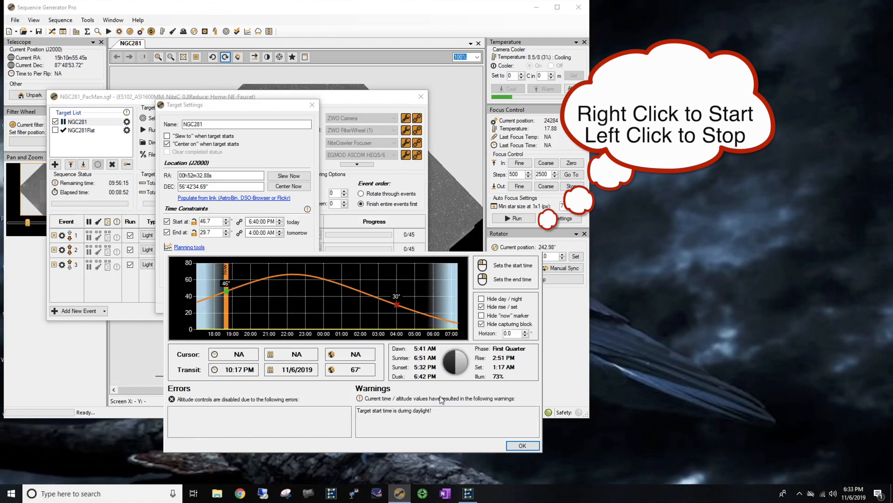
{"action": "left_click", "coordinate": [522, 446]}
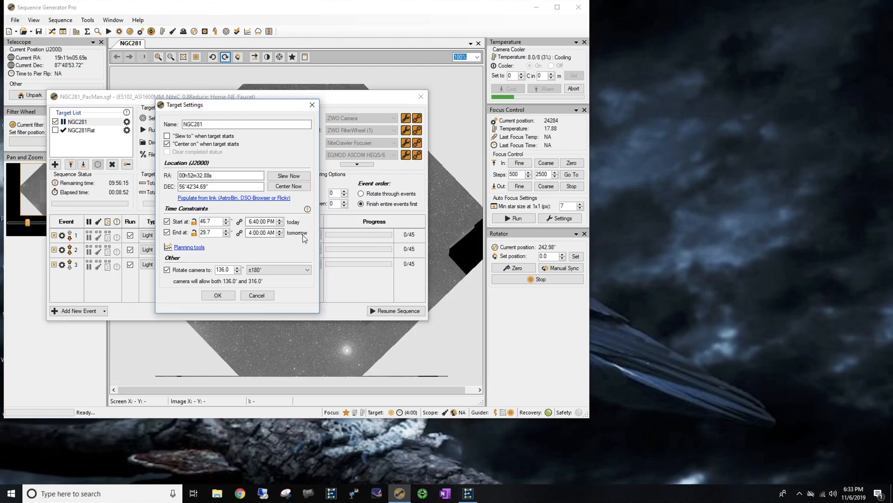
{"action": "left_click", "coordinate": [218, 296]}
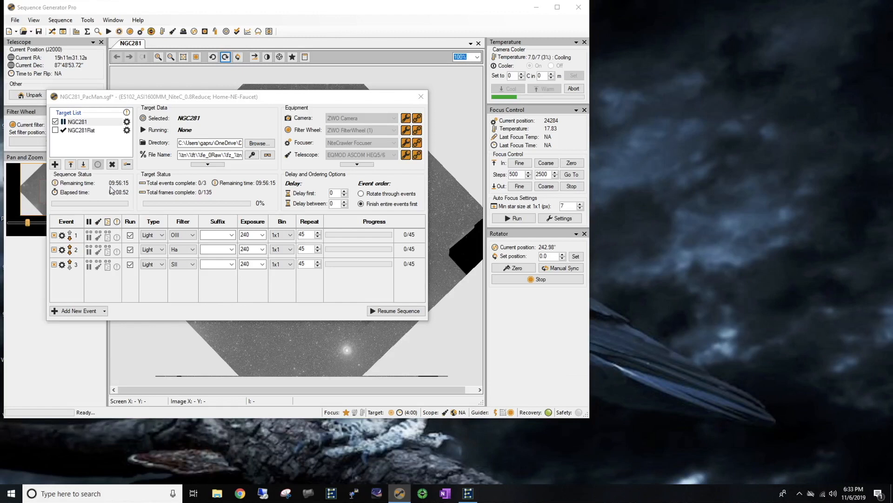
- Set the repeat count to 40 for the OIII, Ha and SII events and save the sequence
{"action": "left_click", "coordinate": [317, 267]}
{"action": "left_click", "coordinate": [318, 266]}
{"action": "left_click", "coordinate": [318, 266]}
{"action": "left_click", "coordinate": [318, 266]}
{"action": "left_click", "coordinate": [318, 266]}
{"action": "left_click", "coordinate": [317, 251]}
{"action": "left_click", "coordinate": [318, 251]}
{"action": "left_click", "coordinate": [318, 251]}
{"action": "left_click", "coordinate": [318, 251]}
{"action": "left_click", "coordinate": [318, 251]}
{"action": "left_click", "coordinate": [318, 251]}
{"action": "left_click", "coordinate": [318, 251]}
{"action": "left_click", "coordinate": [318, 251]}
{"action": "left_click", "coordinate": [318, 251]}
{"action": "left_click", "coordinate": [318, 252]}
{"action": "left_click", "coordinate": [317, 248]}
{"action": "left_click", "coordinate": [318, 248]}
{"action": "left_click", "coordinate": [318, 247]}
{"action": "left_click", "coordinate": [318, 247]}
{"action": "left_click", "coordinate": [318, 248]}
{"action": "left_click", "coordinate": [318, 238]}
{"action": "left_click", "coordinate": [317, 237]}
{"action": "left_click", "coordinate": [318, 237]}
{"action": "left_click", "coordinate": [318, 237]}
{"action": "left_click", "coordinate": [318, 238]}
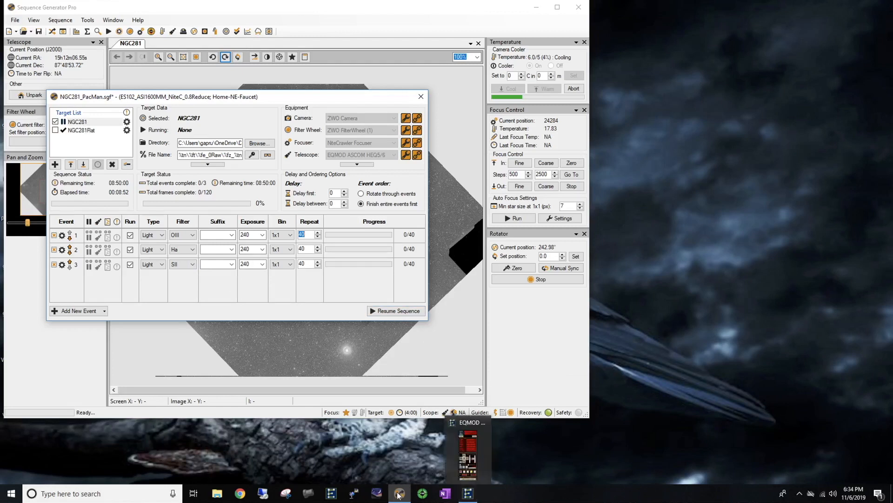
{"action": "left_click", "coordinate": [15, 20]}
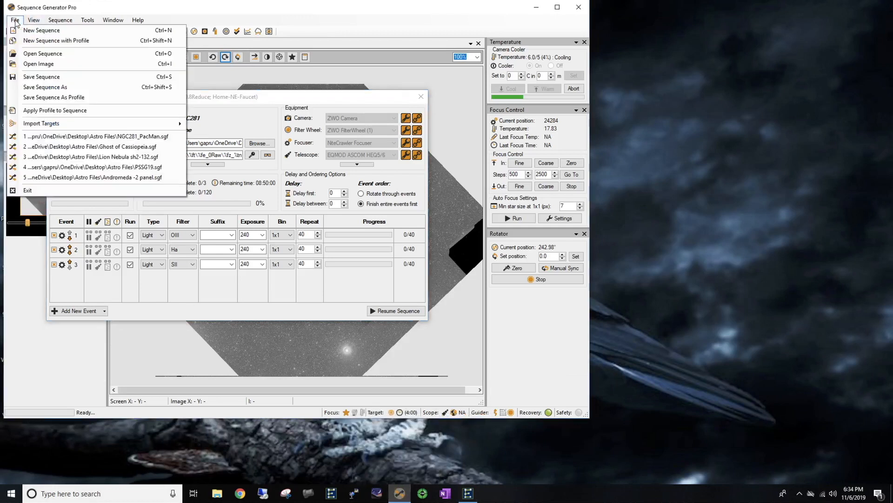
{"action": "left_click", "coordinate": [34, 77]}
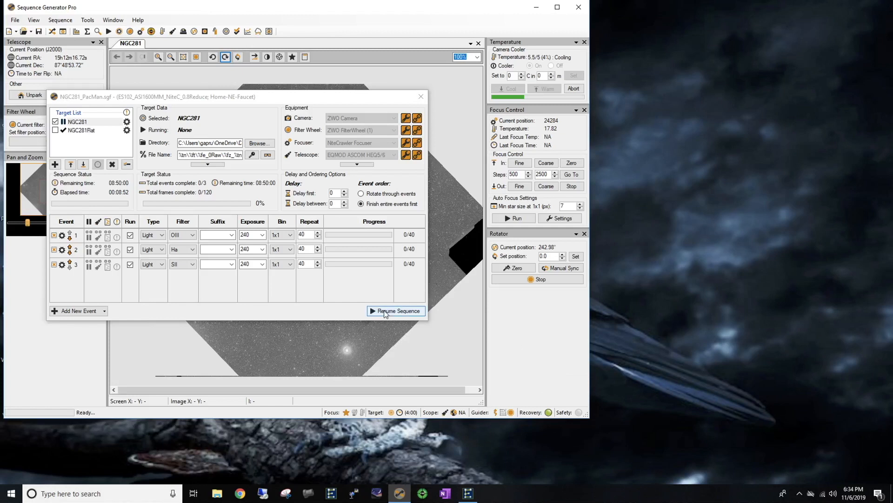
- Resume the sequence, allow the telescope to start, and choose a delayed start while the camera cools toward -10 °C
{"action": "left_click", "coordinate": [384, 310]}
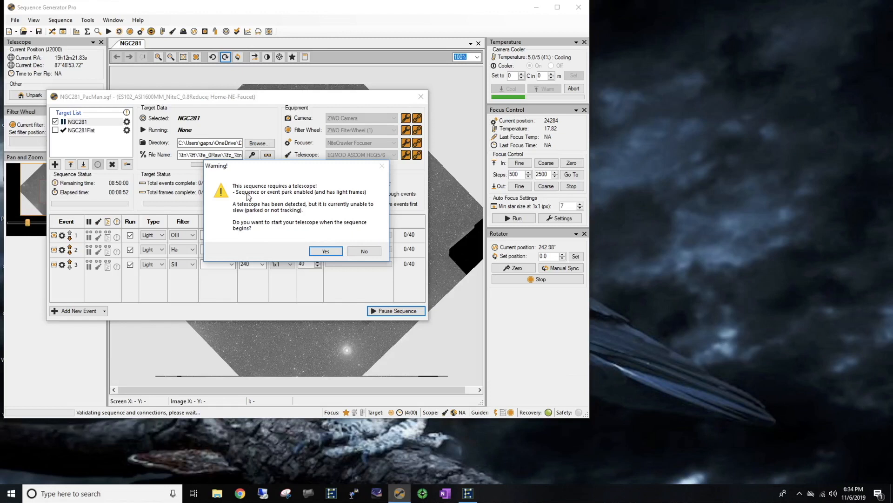
{"action": "left_click", "coordinate": [324, 252]}
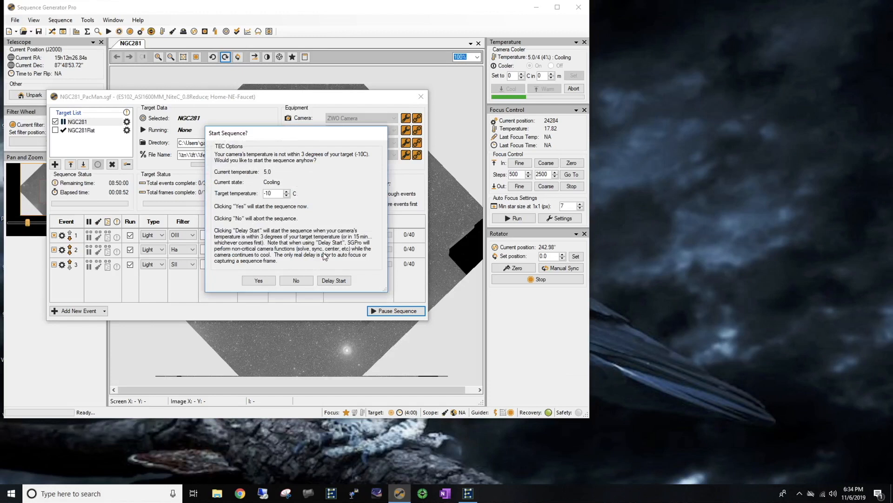
{"action": "left_click", "coordinate": [334, 282]}
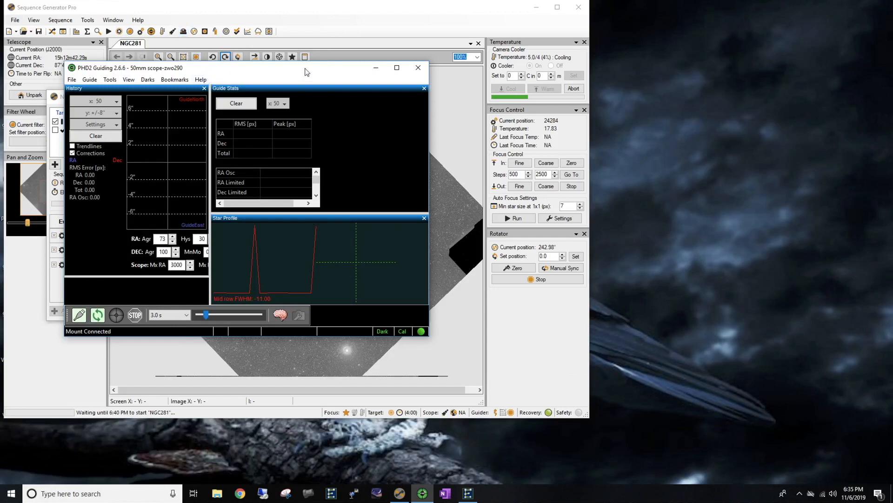
- Move the PHD2 guiding window clear of the NGC281 sequence so both can be watched
{"action": "left_click_drag", "start_coordinate": [326, 68], "coordinate": [612, 62]}
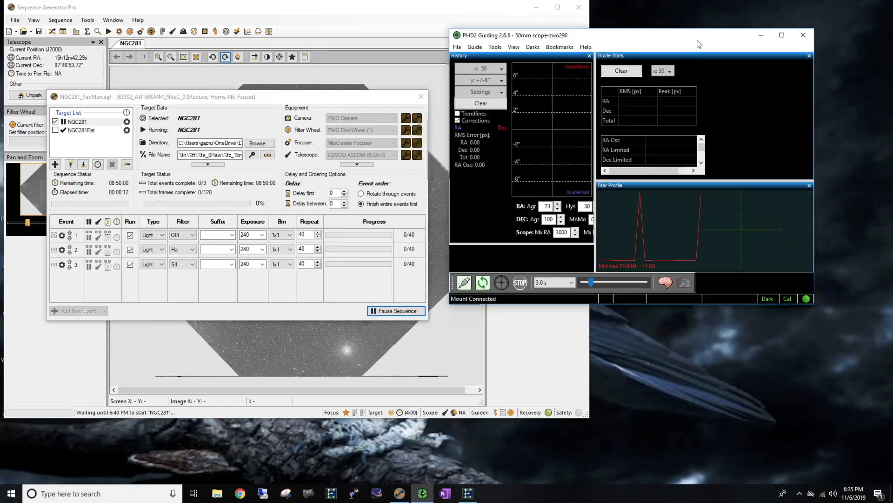
{"action": "left_click_drag", "start_coordinate": [600, 38], "coordinate": [570, 29]}
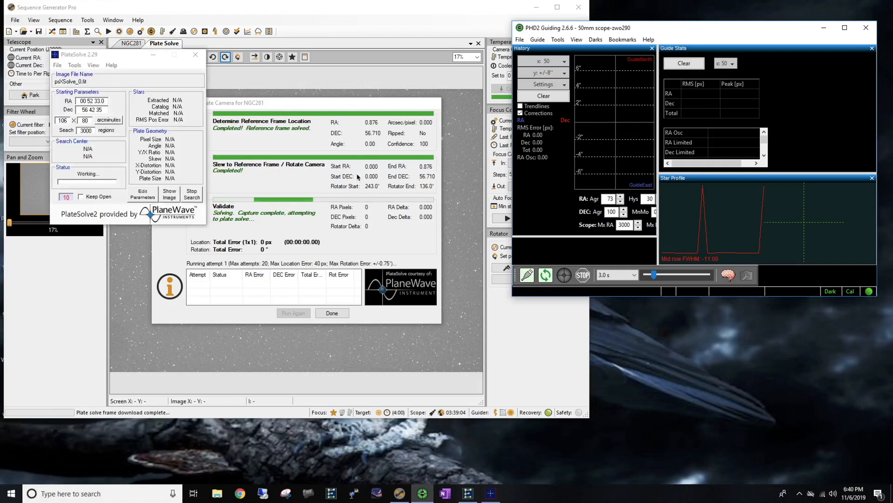
- Show PlateSolve's image psXSolve_0.fit, inspect its stars at 33% zoom and close the image
{"action": "left_click", "coordinate": [169, 198]}
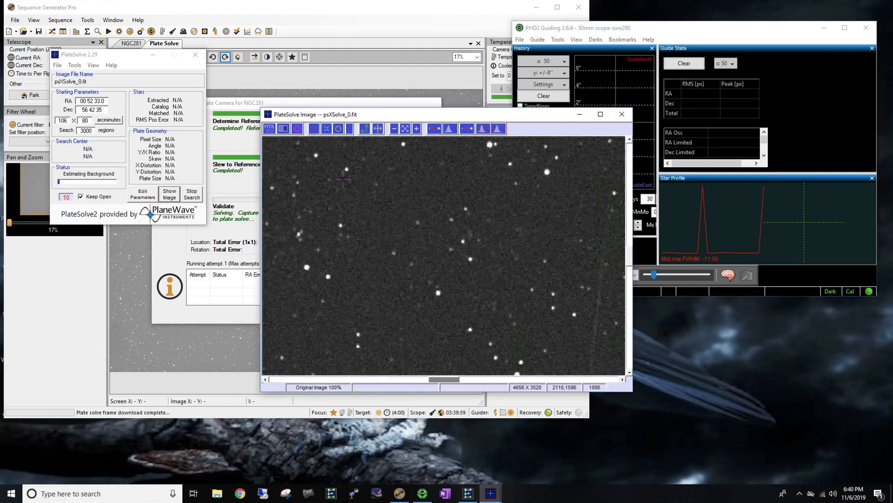
{"action": "left_click", "coordinate": [394, 129]}
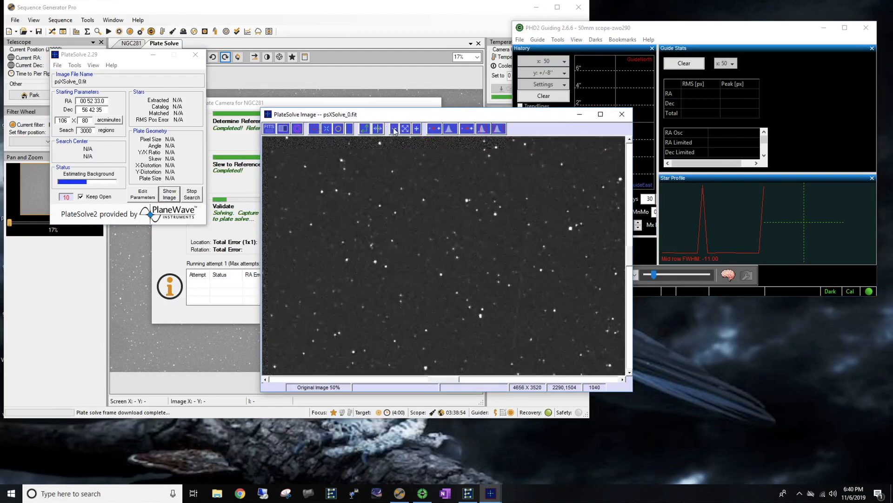
{"action": "left_click", "coordinate": [394, 129]}
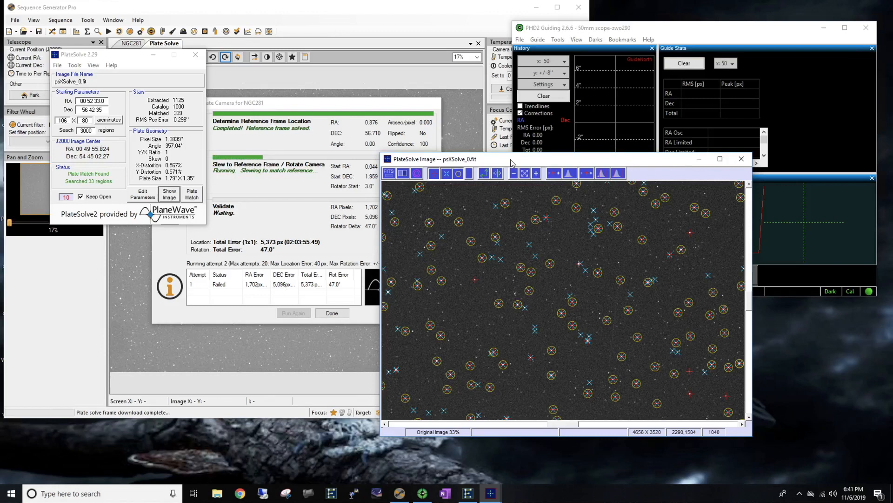
{"action": "left_click", "coordinate": [742, 159]}
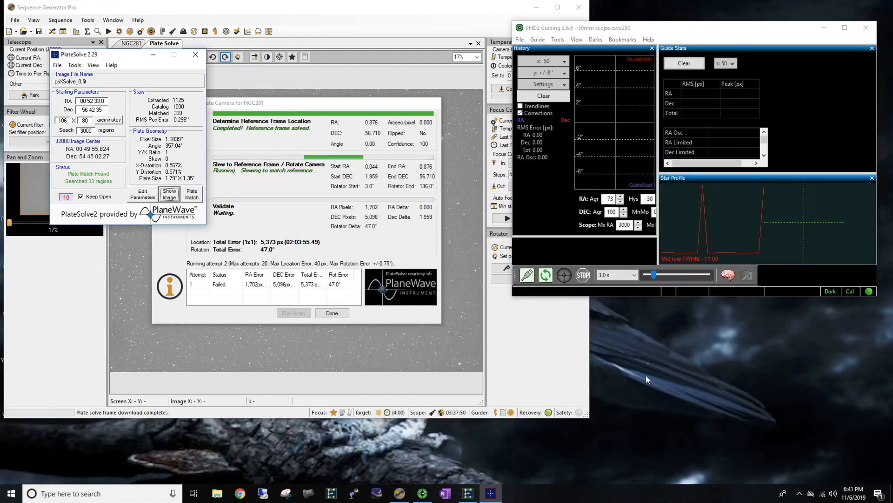
{"action": "left_click", "coordinate": [542, 355]}
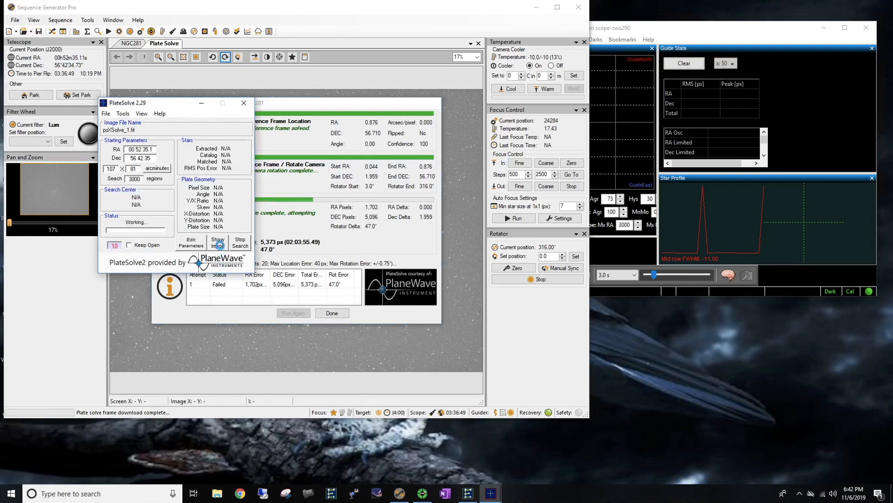
- Show PlateSolve's image psXSolve_1.fit, inspect its matched stars at 25% zoom and close the image
{"action": "left_click", "coordinate": [219, 242]}
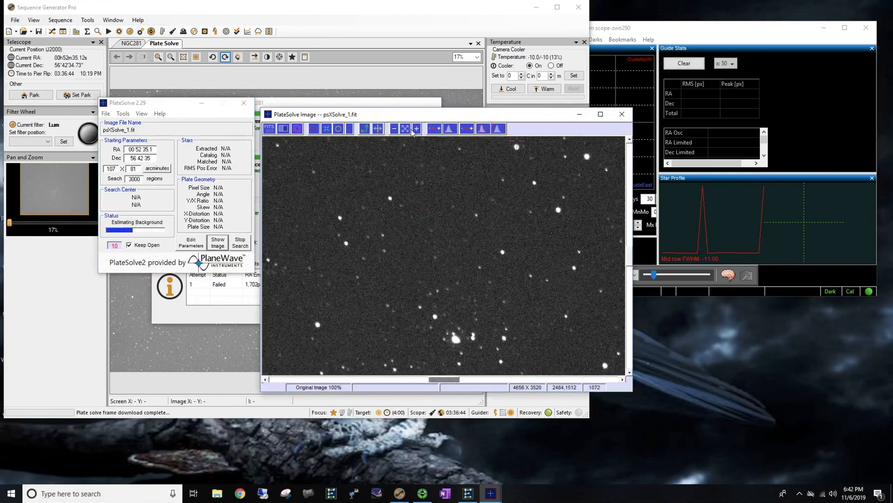
{"action": "left_click", "coordinate": [394, 129]}
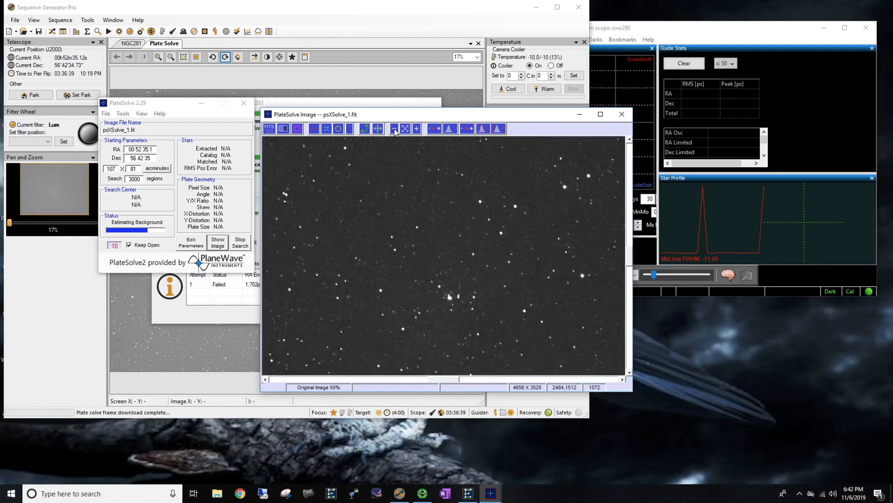
{"action": "left_click", "coordinate": [395, 130]}
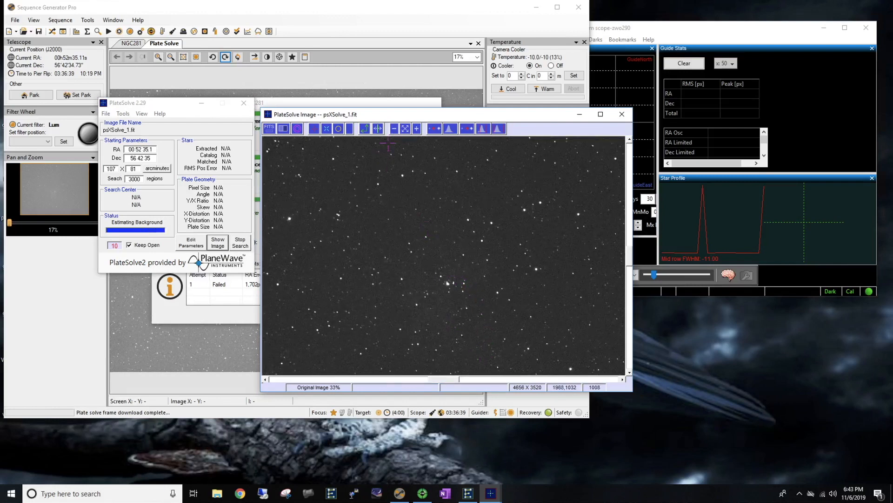
{"action": "left_click", "coordinate": [394, 129]}
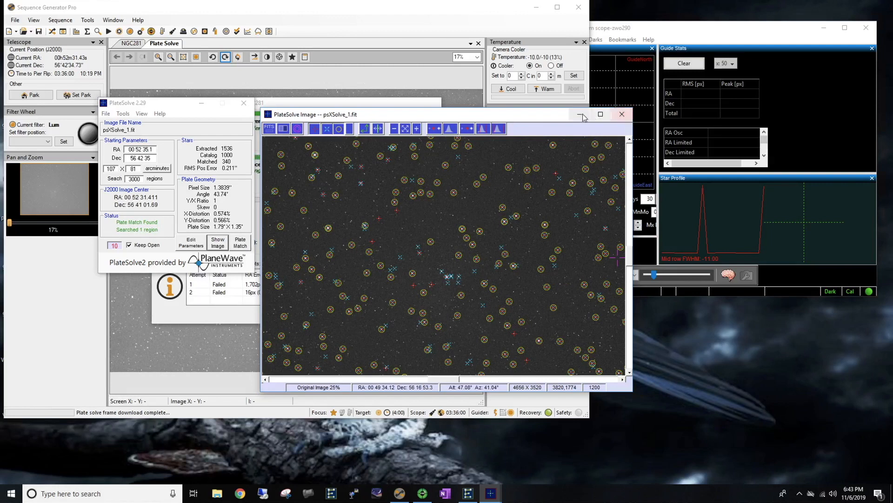
{"action": "left_click", "coordinate": [622, 115]}
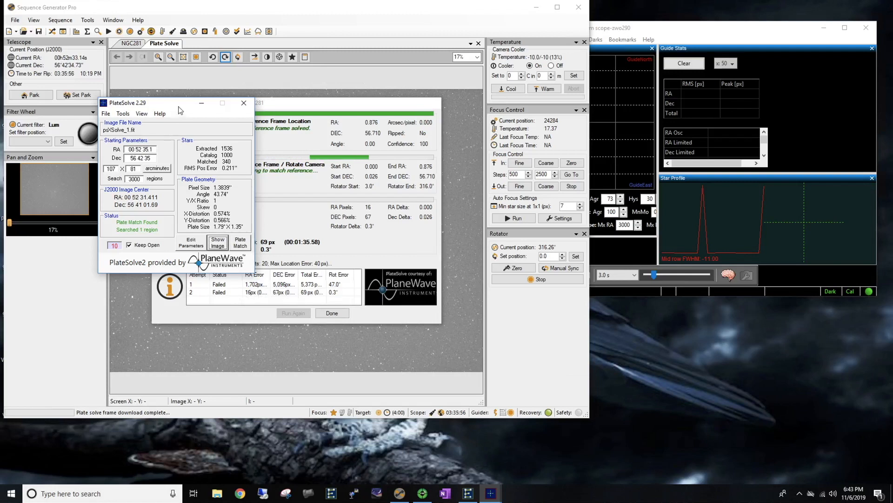
- Shift PlateSolve aside and enlarge the PHD2 window to expose the guide camera view and the full history graph
{"action": "left_click_drag", "start_coordinate": [143, 103], "coordinate": [66, 104]}
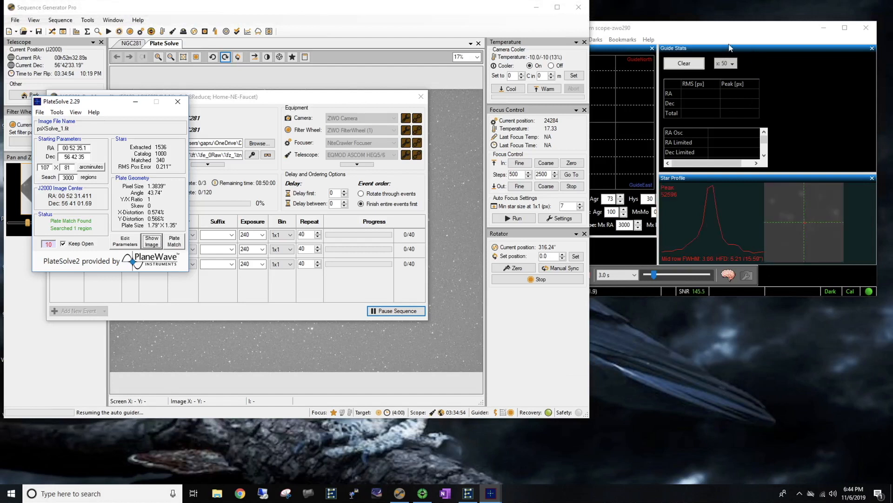
{"action": "left_click", "coordinate": [673, 31]}
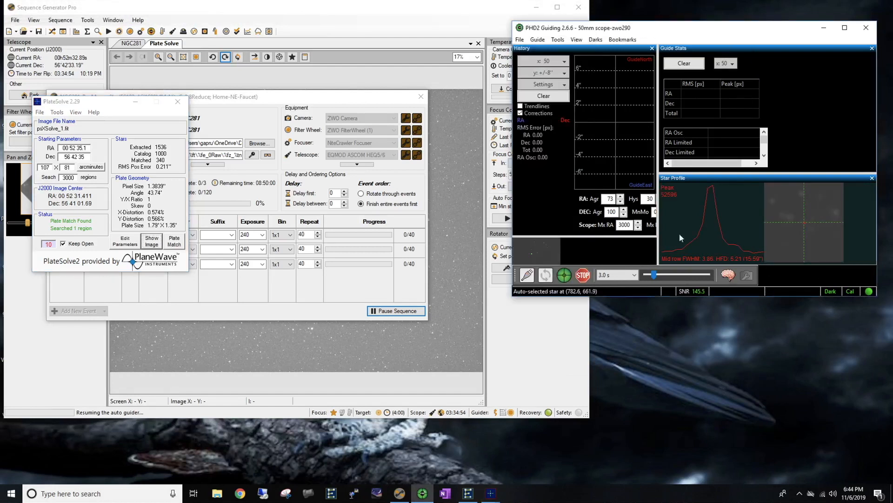
{"action": "left_click_drag", "start_coordinate": [510, 300], "coordinate": [409, 399]}
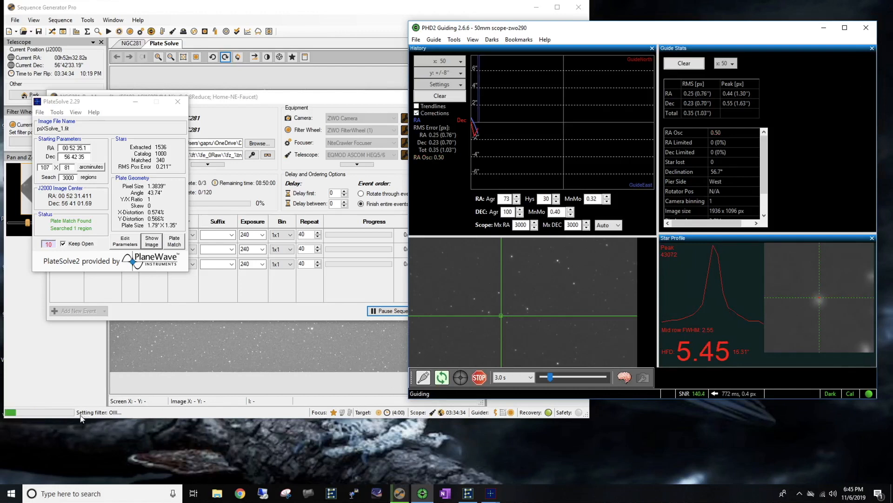
- Close PlateSolve and hide the NGC281 sequence window to uncover the camera image
{"action": "left_click", "coordinate": [177, 102]}
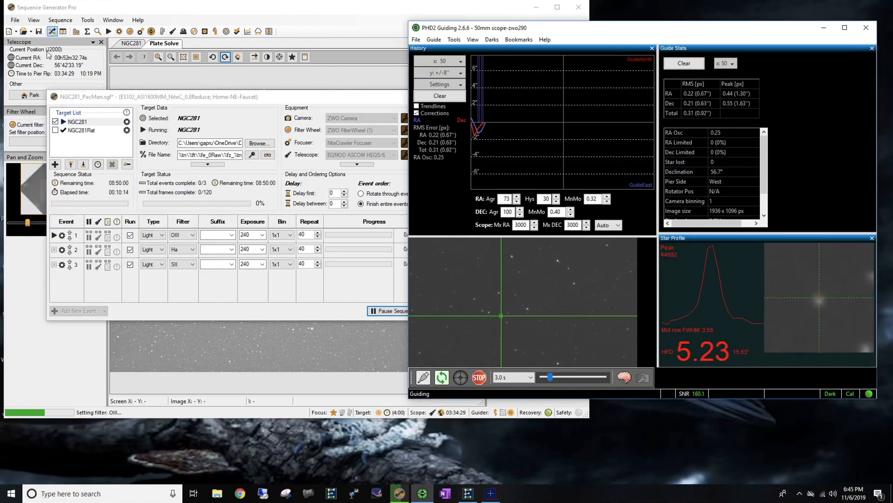
{"action": "left_click", "coordinate": [71, 141]}
{"action": "left_click", "coordinate": [52, 32]}
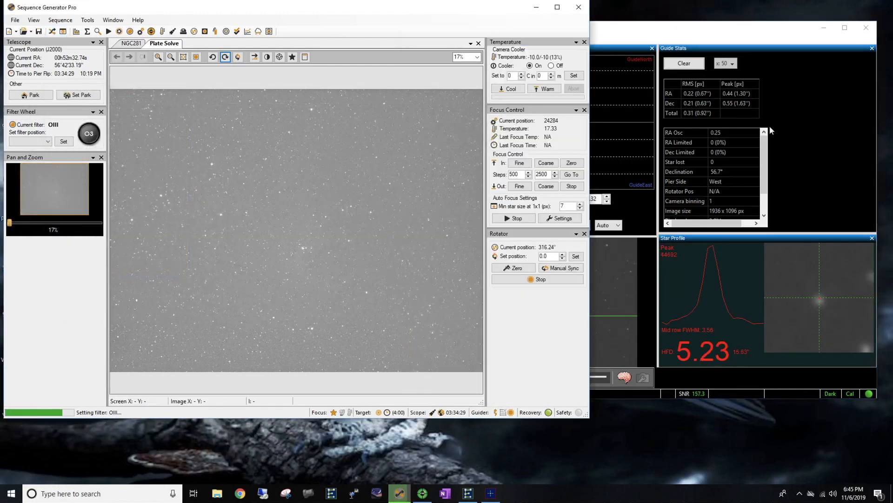
- Switch to PHD2, widen its window up to the edge of the autofocus graph and clear the guiding history
{"action": "left_click", "coordinate": [701, 33]}
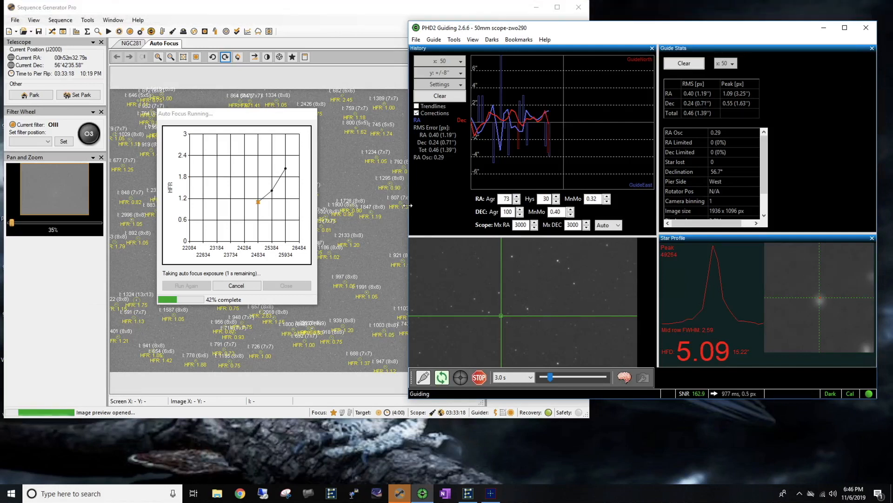
{"action": "left_click_drag", "start_coordinate": [351, 200], "coordinate": [464, 206]}
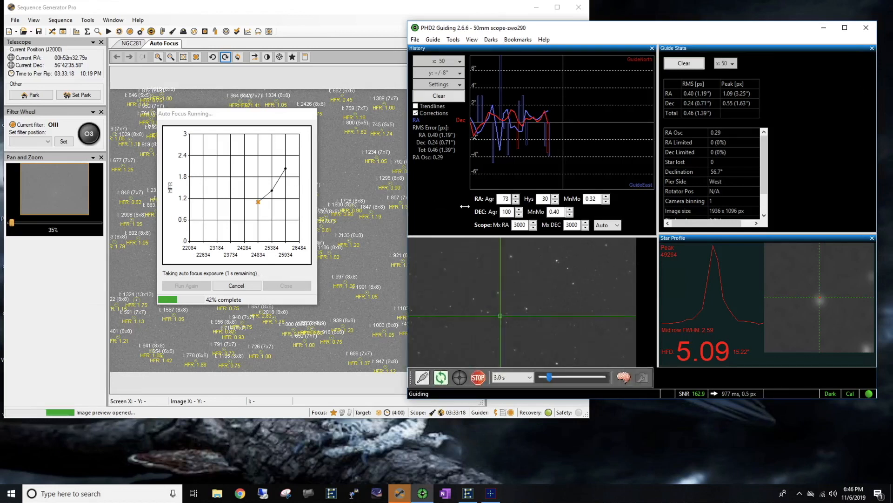
{"action": "left_click_drag", "start_coordinate": [465, 206], "coordinate": [318, 205]}
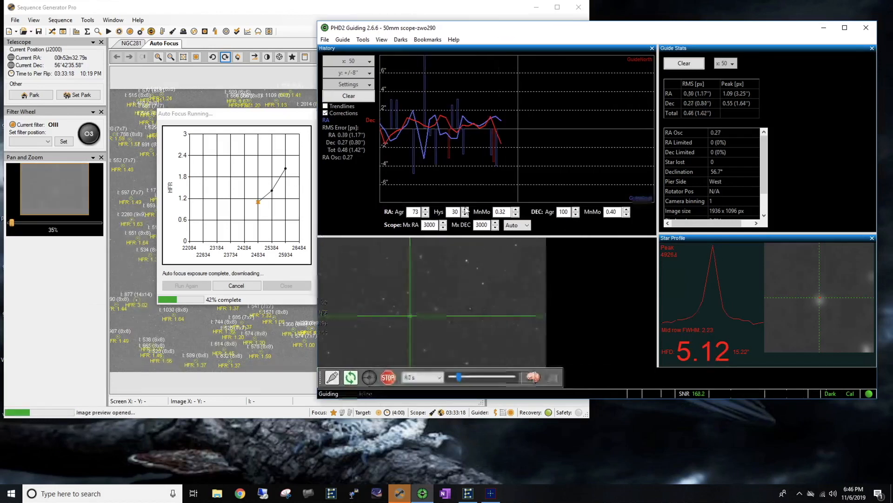
{"action": "left_click", "coordinate": [349, 95]}
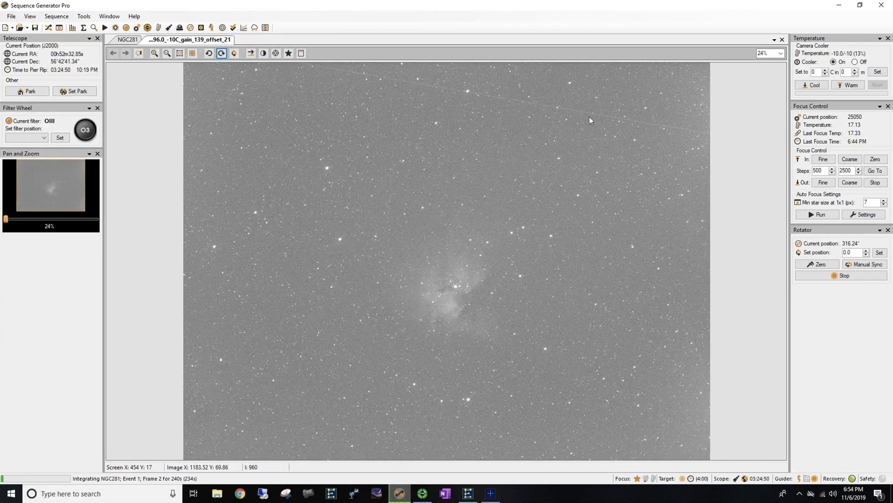
- Zoom the first OIII frame to 150% to check the star shapes, then fit the whole image in view
{"action": "left_click", "coordinate": [154, 54]}
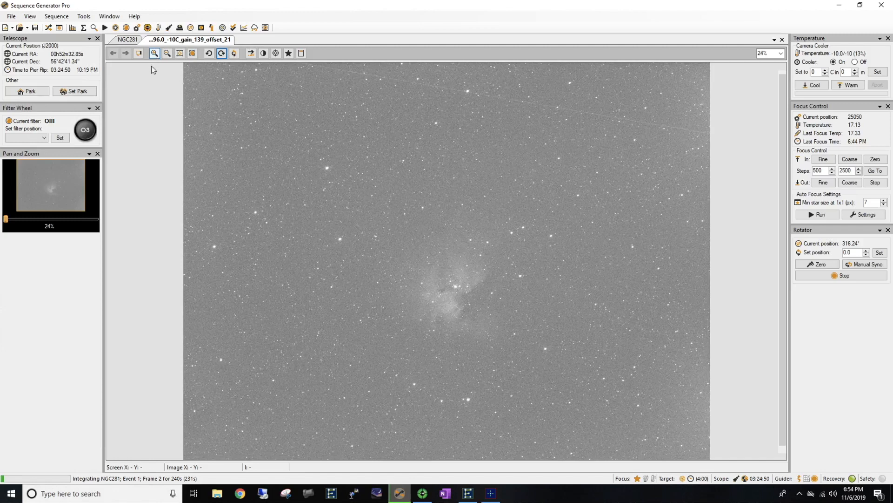
{"action": "left_click", "coordinate": [156, 55]}
{"action": "left_click", "coordinate": [158, 56]}
{"action": "left_click", "coordinate": [158, 55]}
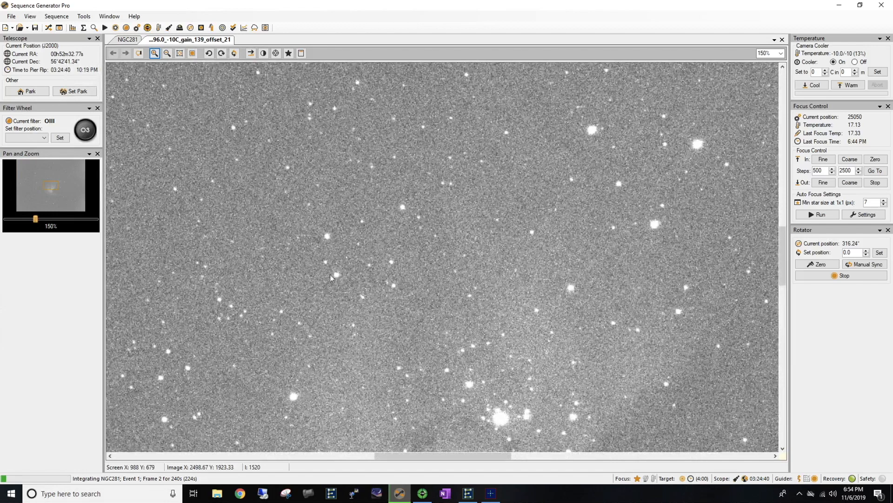
{"action": "left_click", "coordinate": [167, 55]}
{"action": "left_click", "coordinate": [167, 55]}
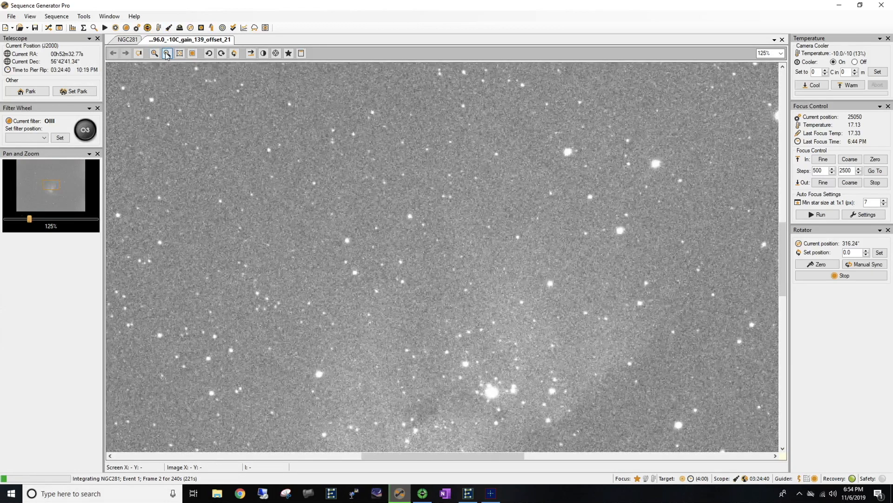
{"action": "left_click", "coordinate": [167, 55]}
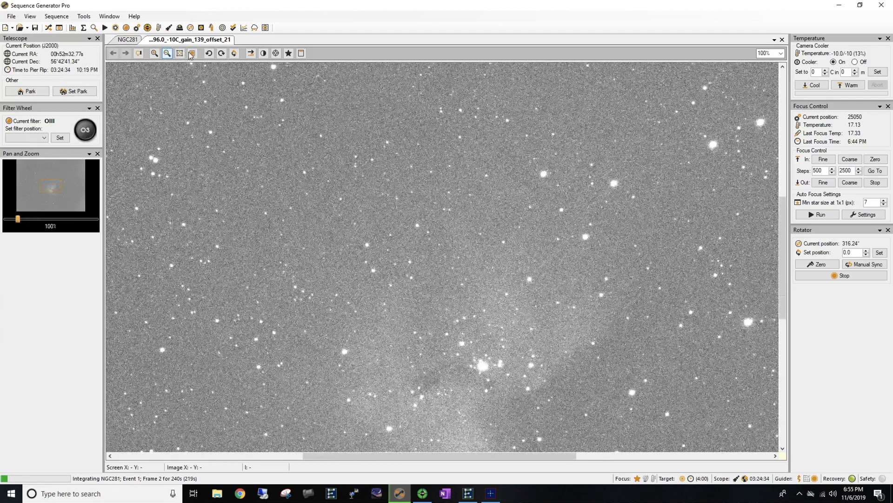
{"action": "left_click", "coordinate": [181, 54]}
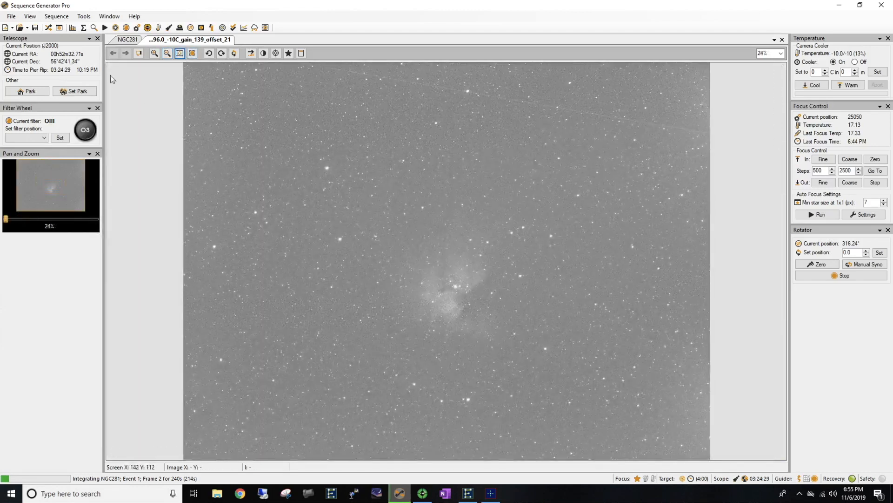
- Reopen the NGC281 sequence to review the OIII event's gain and offset settings, and reposition its window over the image
{"action": "left_click", "coordinate": [48, 28]}
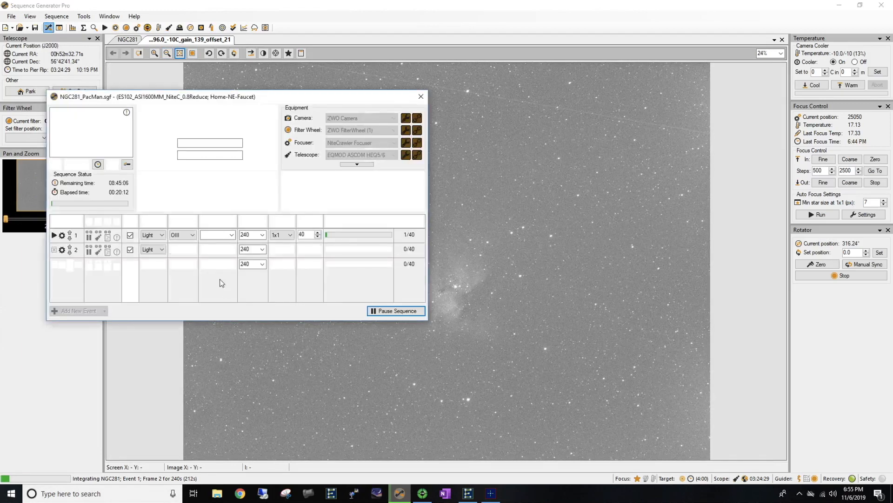
{"action": "left_click", "coordinate": [62, 236]}
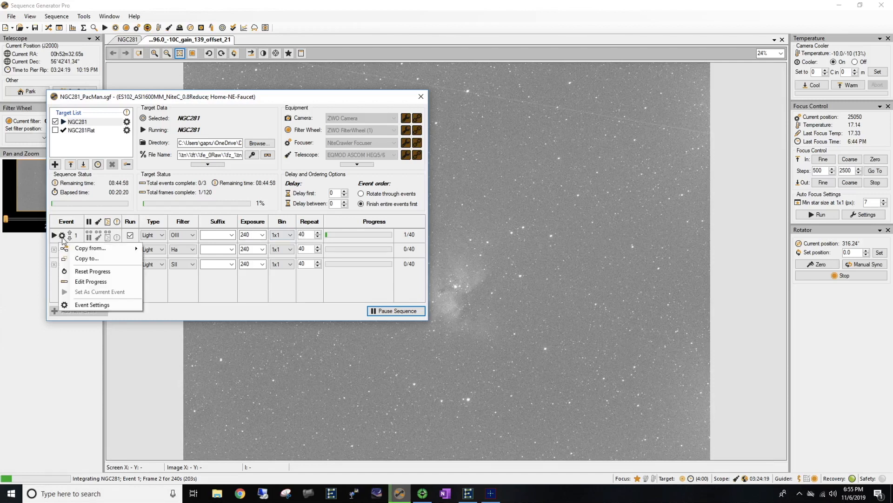
{"action": "left_click", "coordinate": [99, 305]}
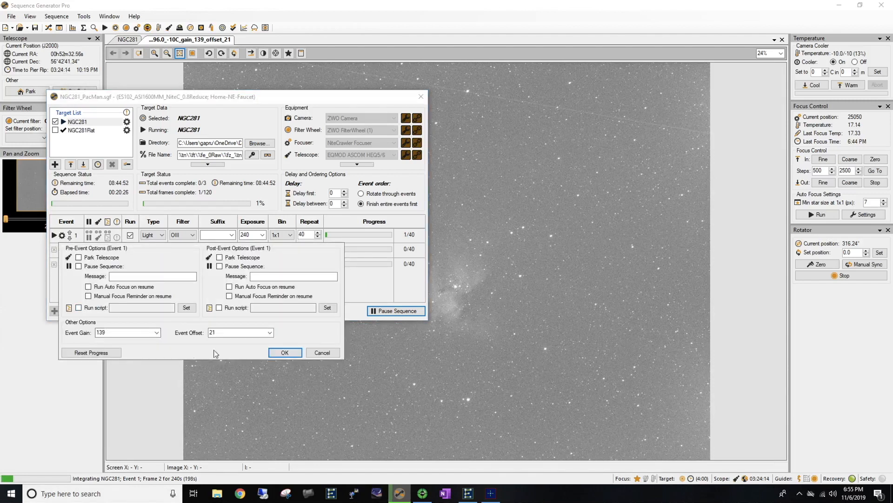
{"action": "left_click", "coordinate": [285, 352]}
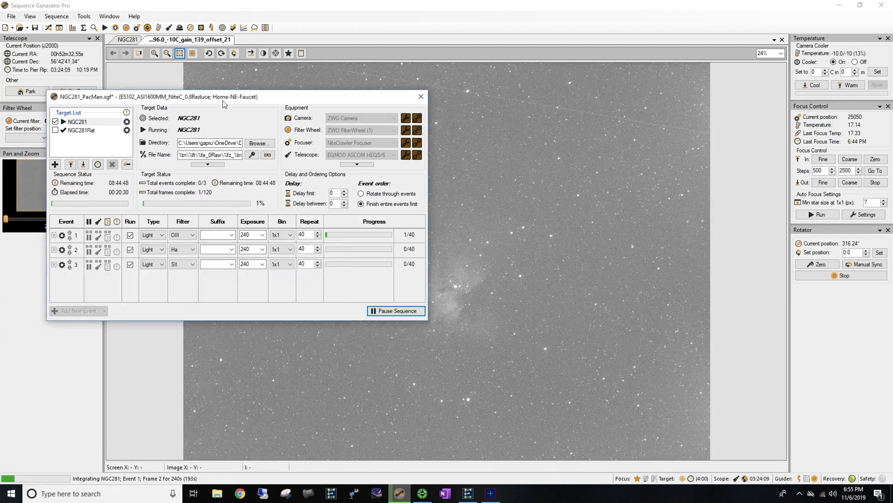
{"action": "left_click_drag", "start_coordinate": [282, 100], "coordinate": [528, 120]}
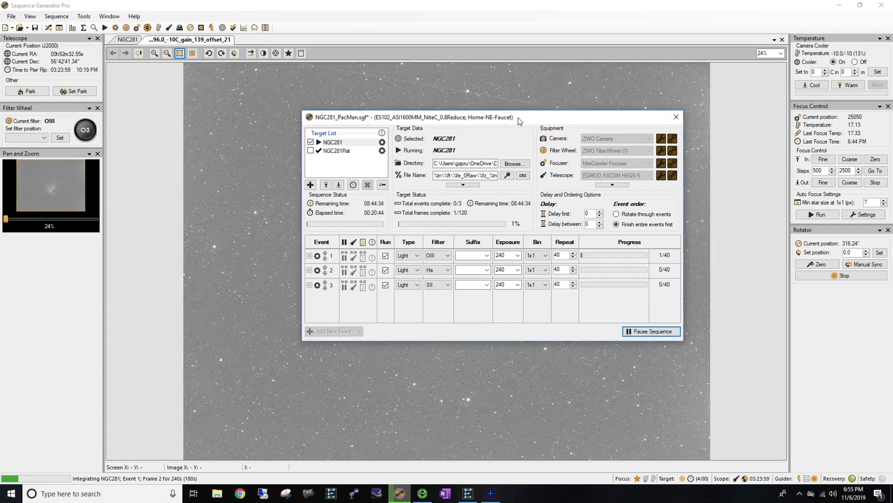
{"action": "left_click_drag", "start_coordinate": [520, 121], "coordinate": [378, 124]}
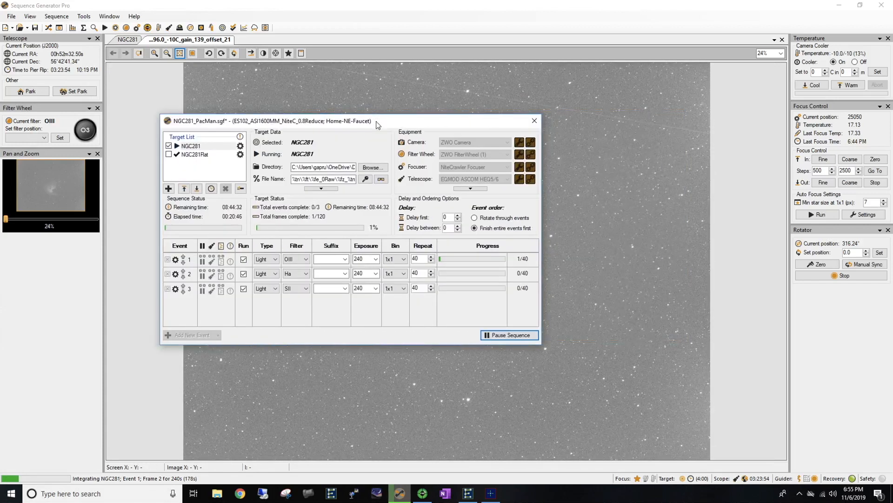